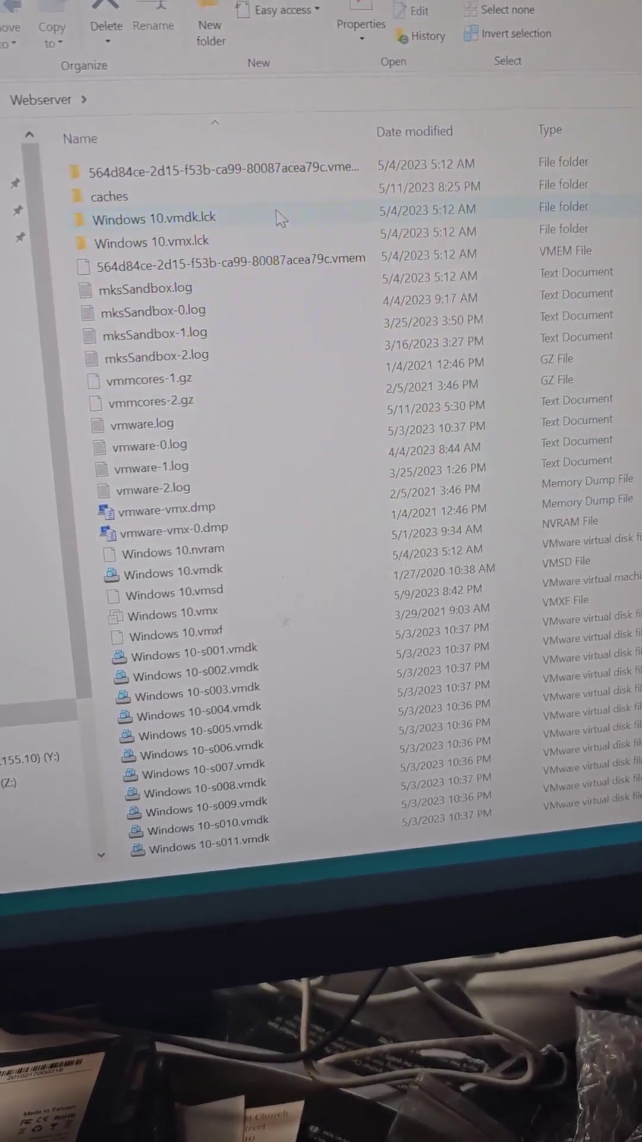
Delete the Windows 10.vmdk.lck and Windows 10.vmx.lck lock folders.
right_click(223, 217)
key("Escape")
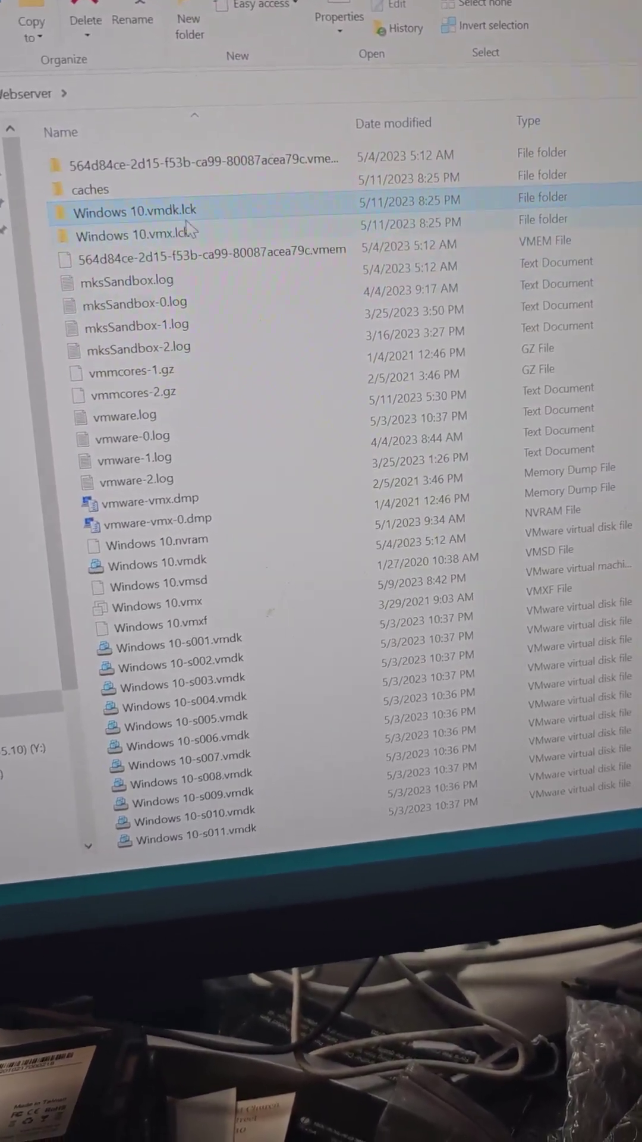
right_click(205, 214)
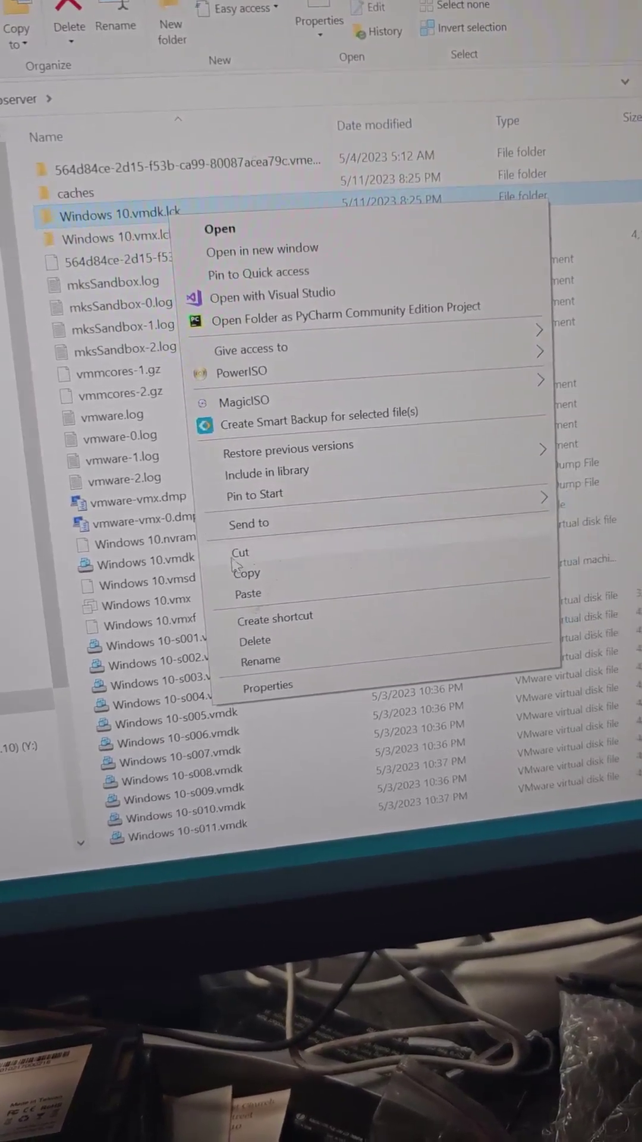
left_click(253, 638)
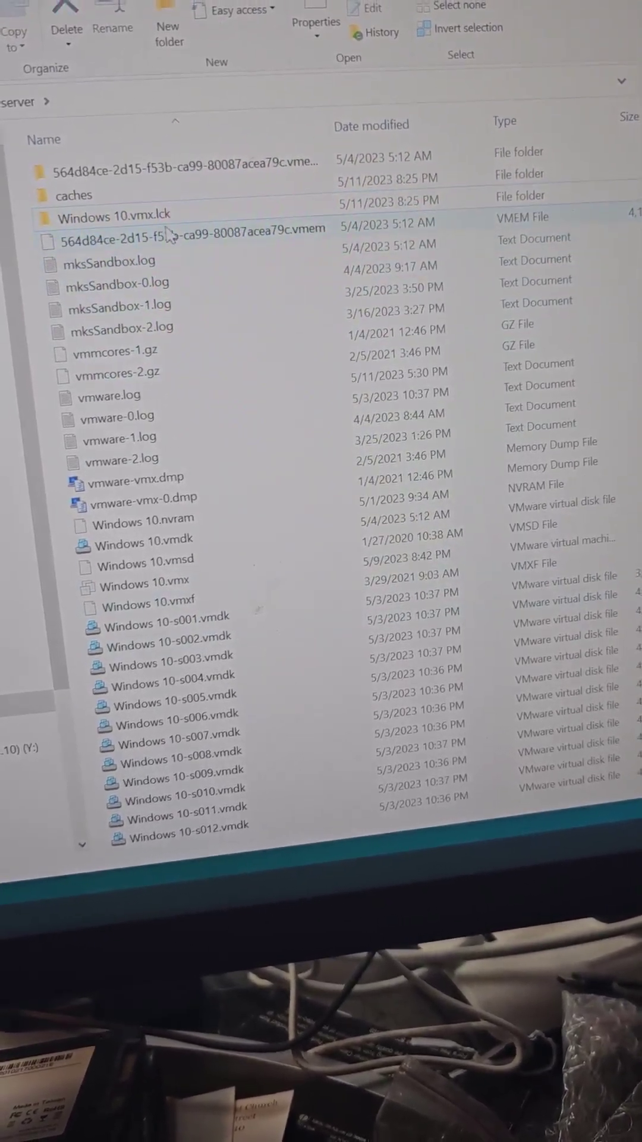
right_click(160, 214)
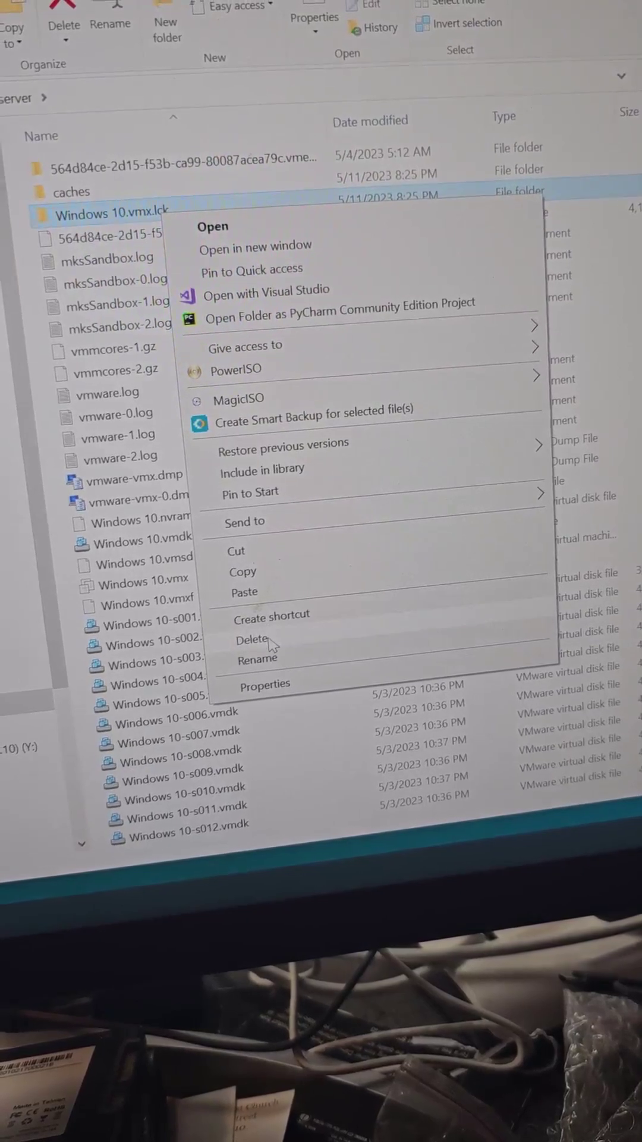
left_click(267, 639)
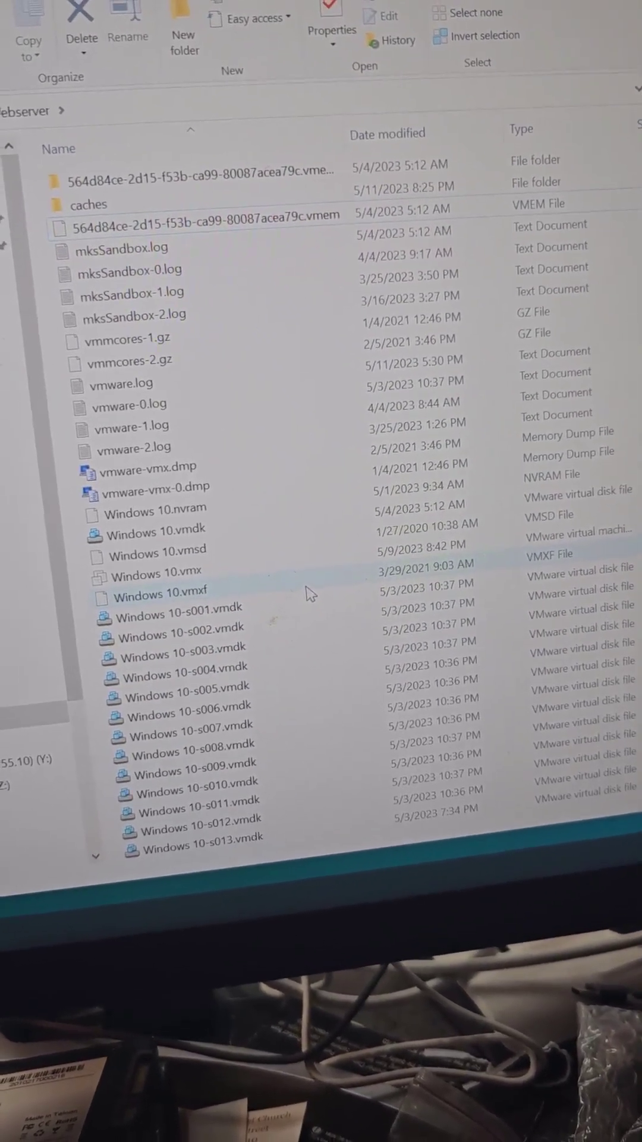
scroll(303, 585, "down", 5)
scroll(304, 586, "down", 1)
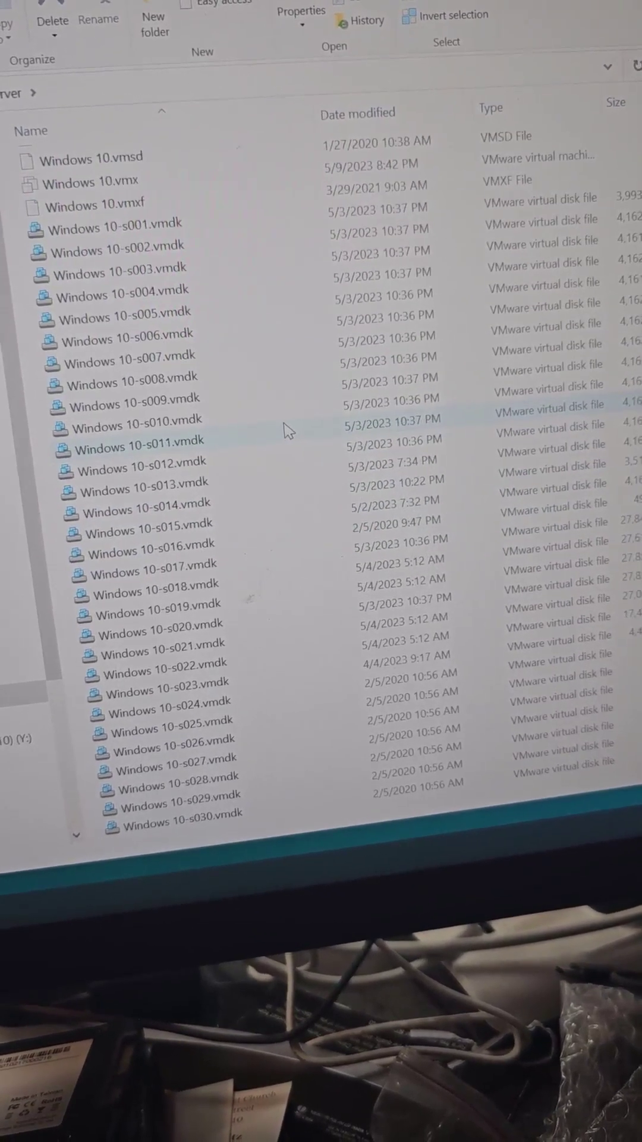
scroll(285, 428, "up", 5)
scroll(286, 428, "up", 1)
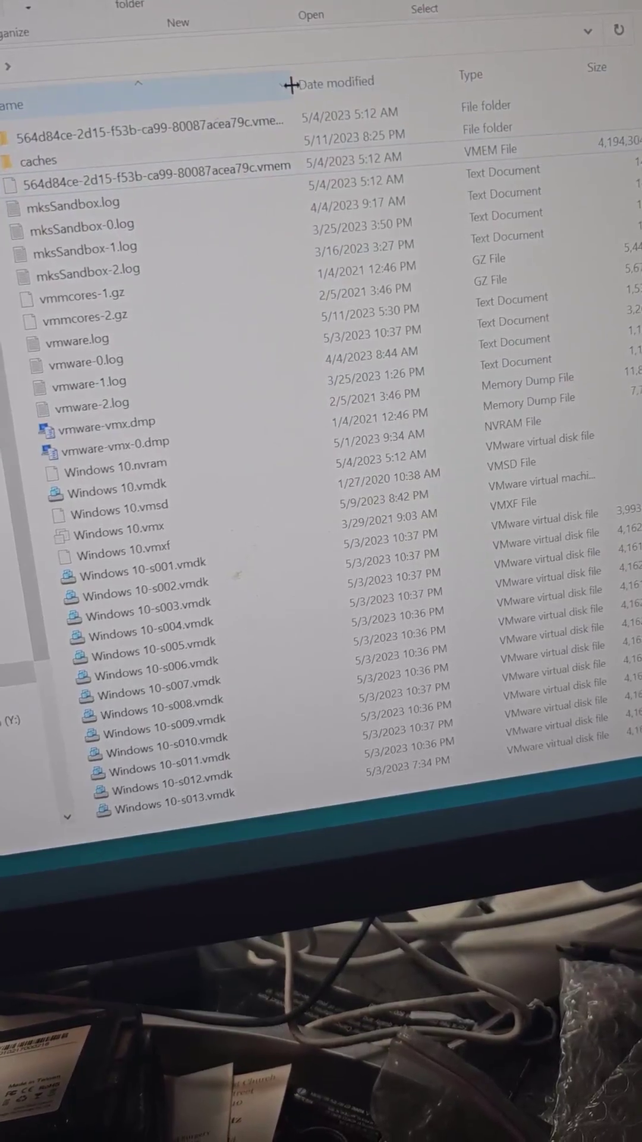
Widen the name column to reveal the long .vmem.lck folder's name, then delete that folder.
left_click_drag(307, 84, 393, 80)
right_click(295, 129)
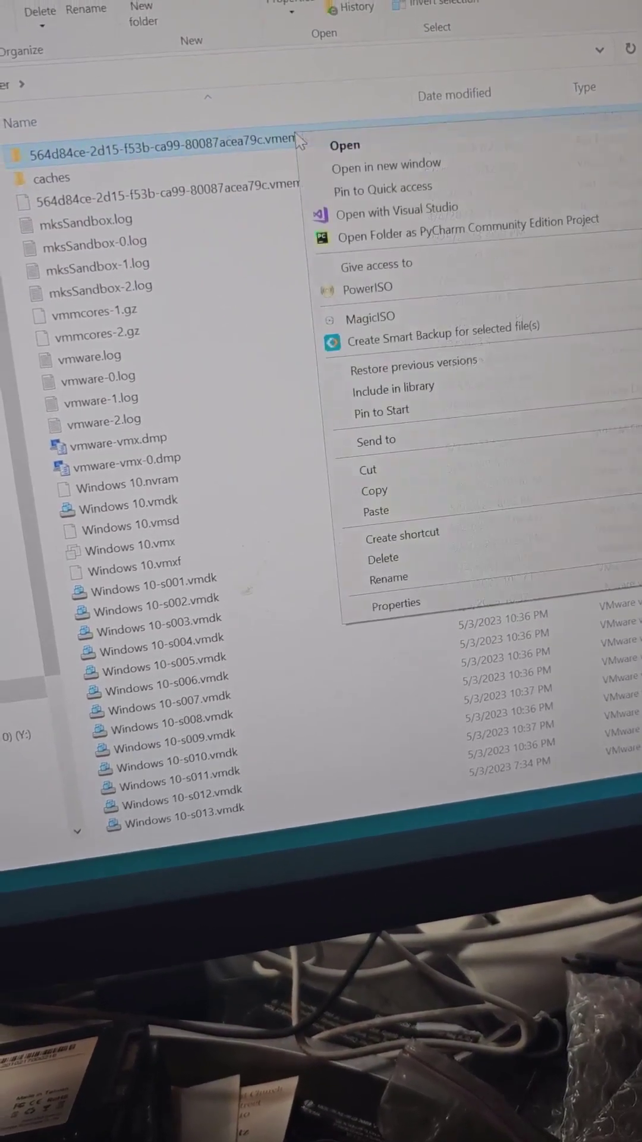
left_click(241, 134)
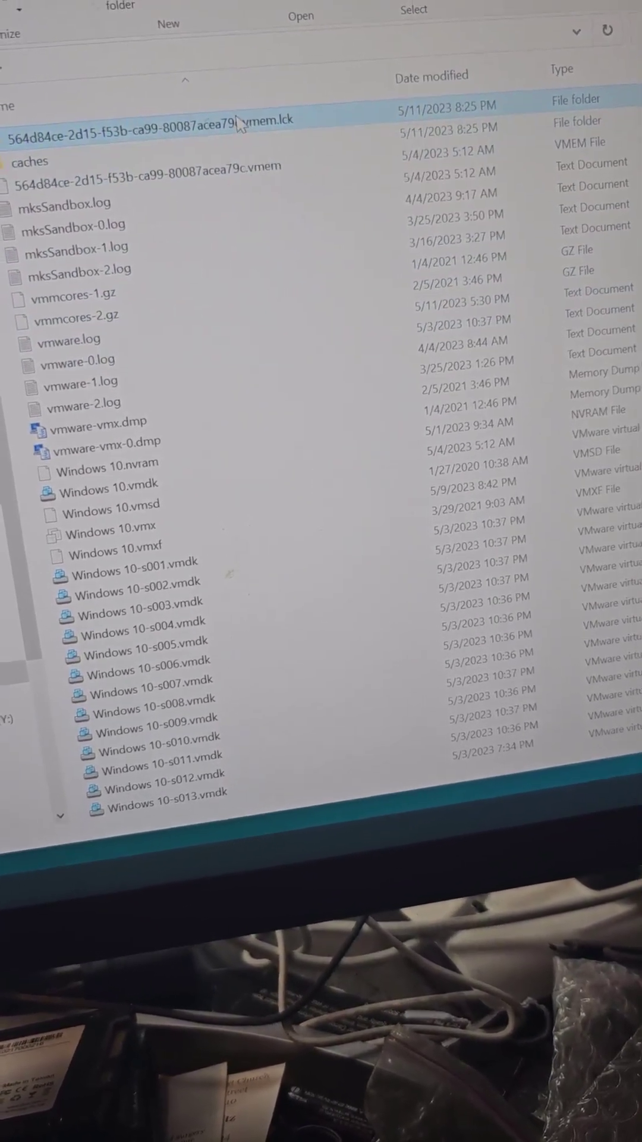
right_click(243, 125)
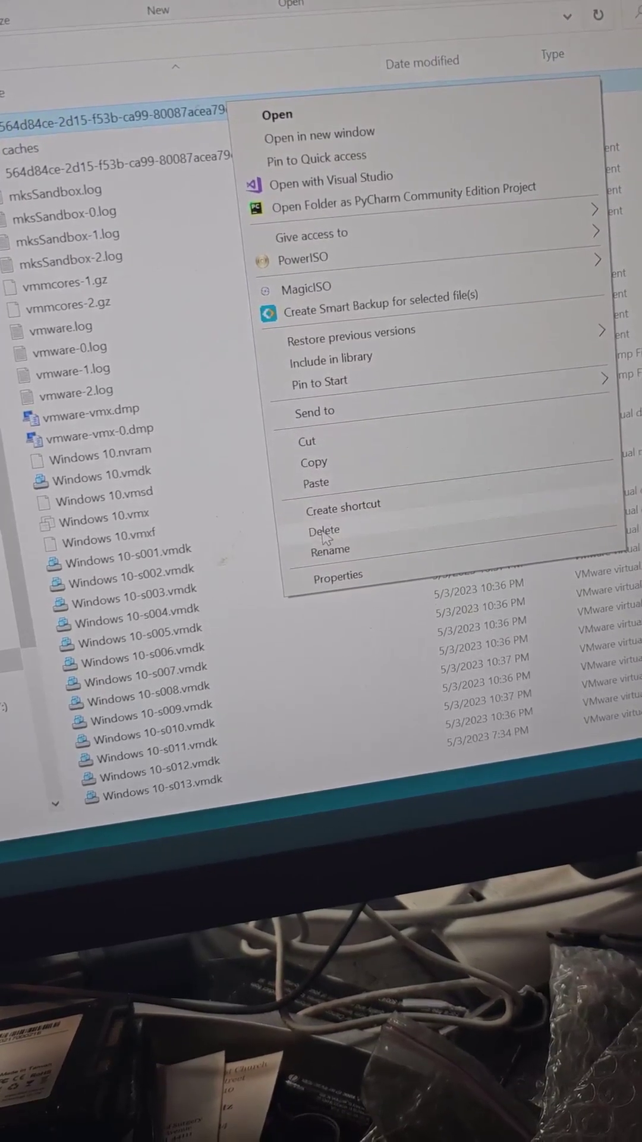
left_click(330, 540)
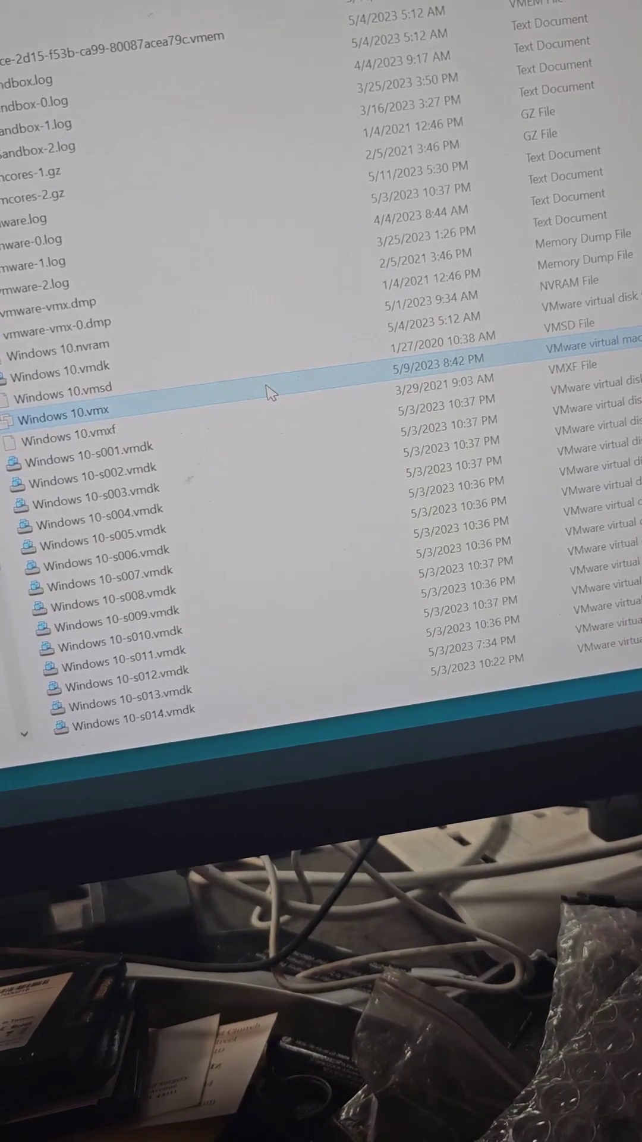
Launch Windows 10.vmx from the Webserver folder in VMware Workstation Player.
double_click(267, 393)
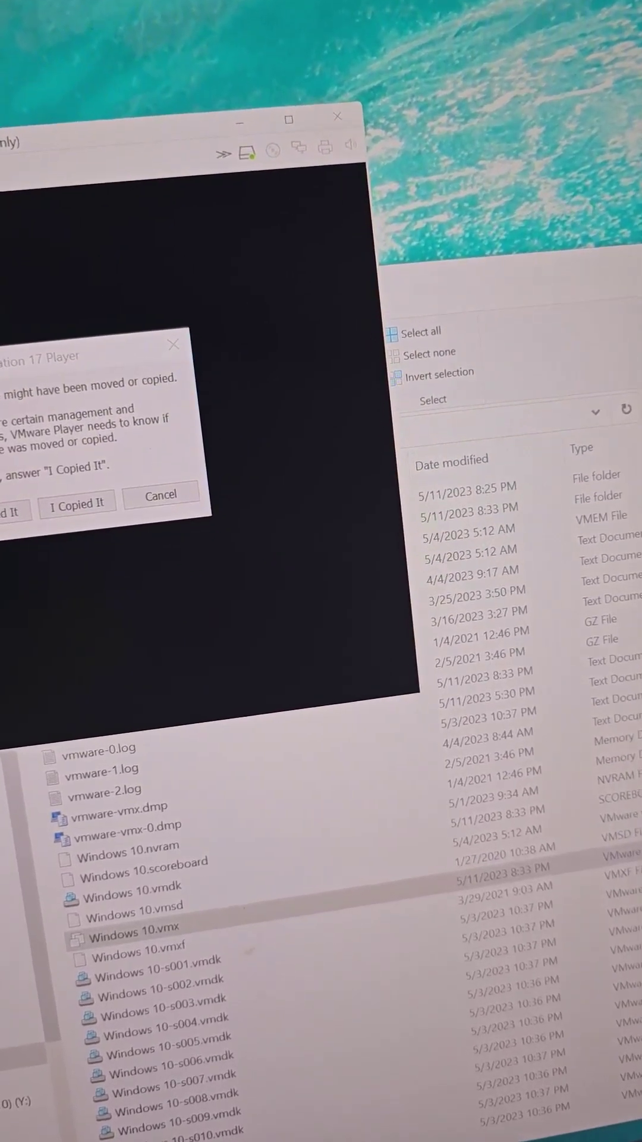
Answer "I Copied It" and let Windows 10 boot to its desktop.
left_click(89, 503)
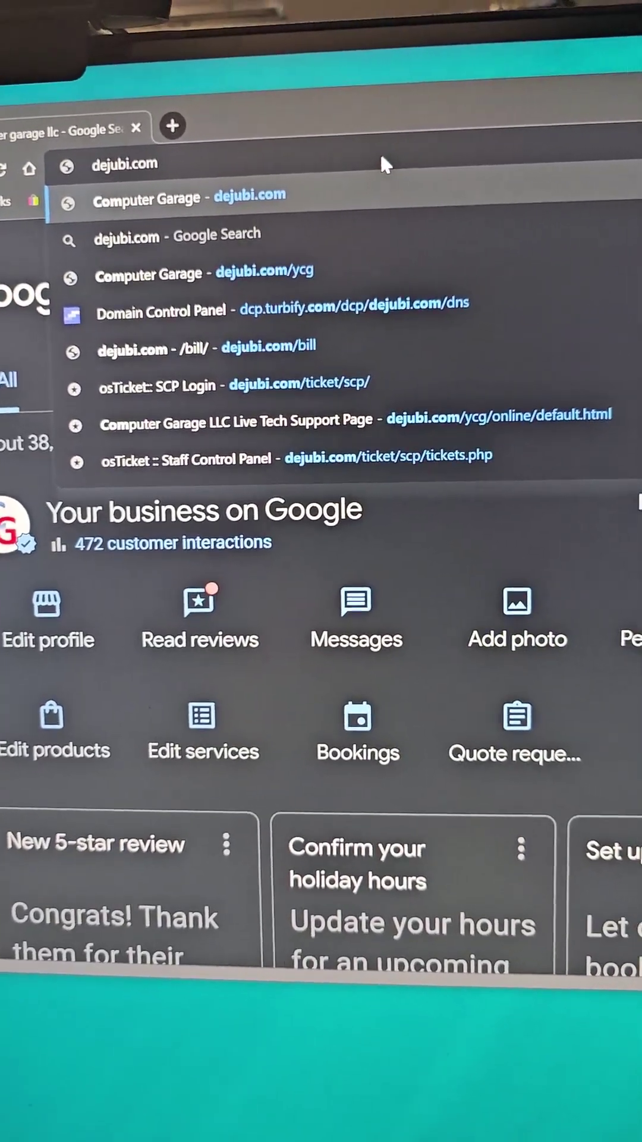
Submit dejubi.com in Chrome's address bar to load the Computer Garage LLC site.
key("Return")
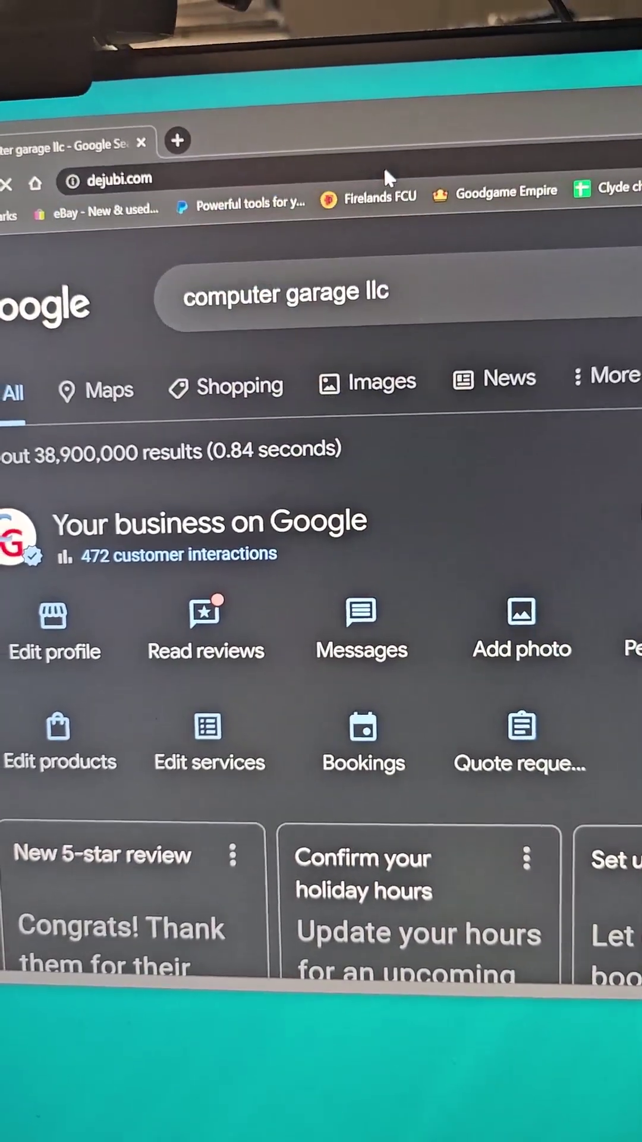